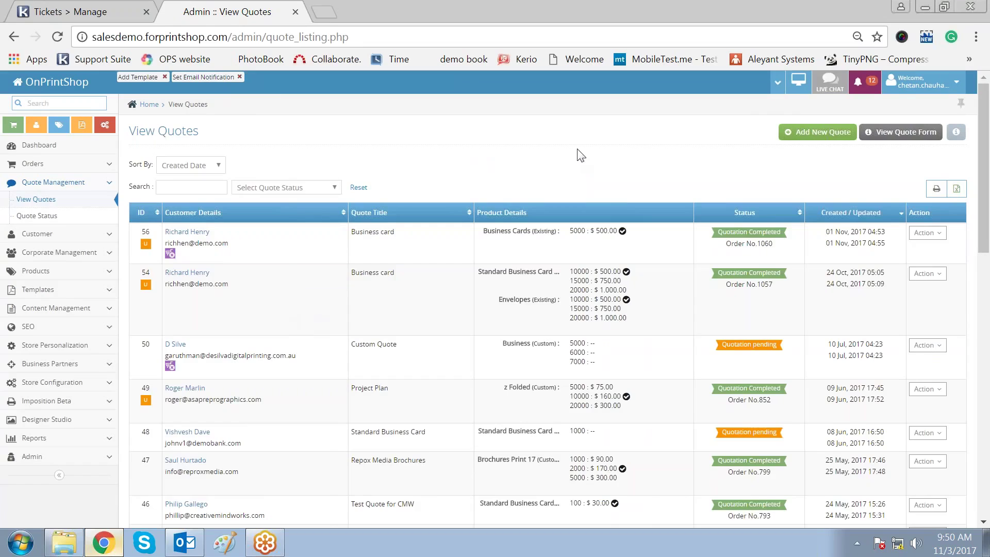
Start a new quote and give it the title sample1
click(813, 136)
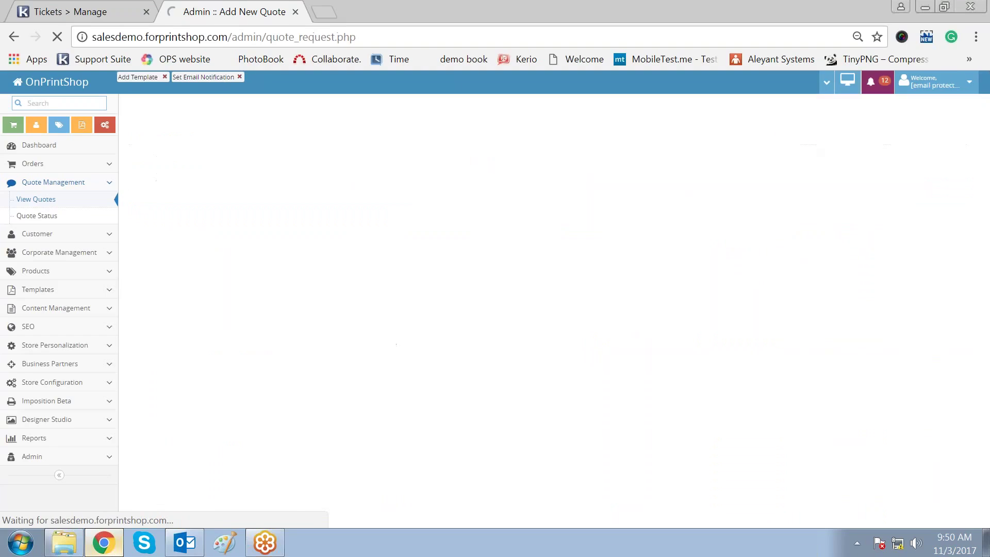
click(261, 166)
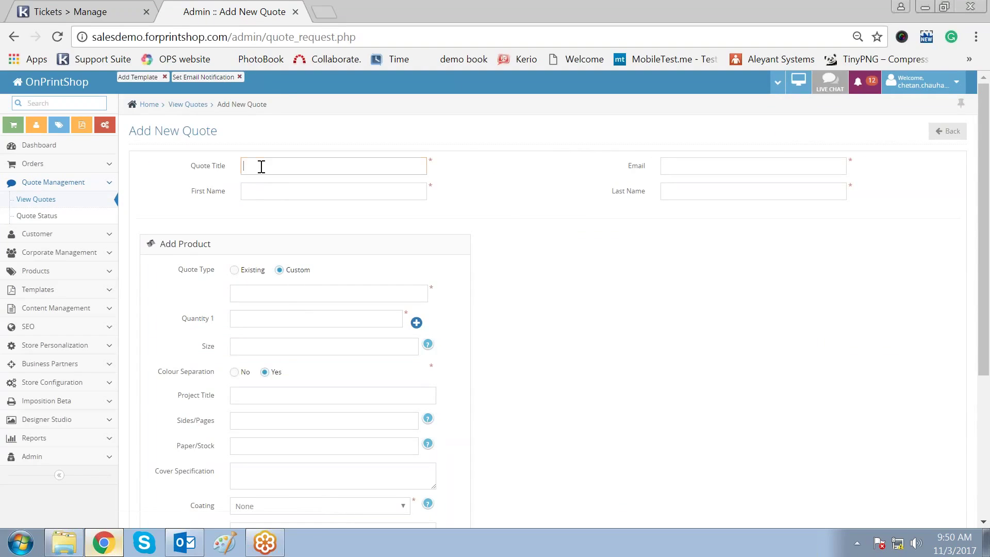
text(Sa)
key(Down)
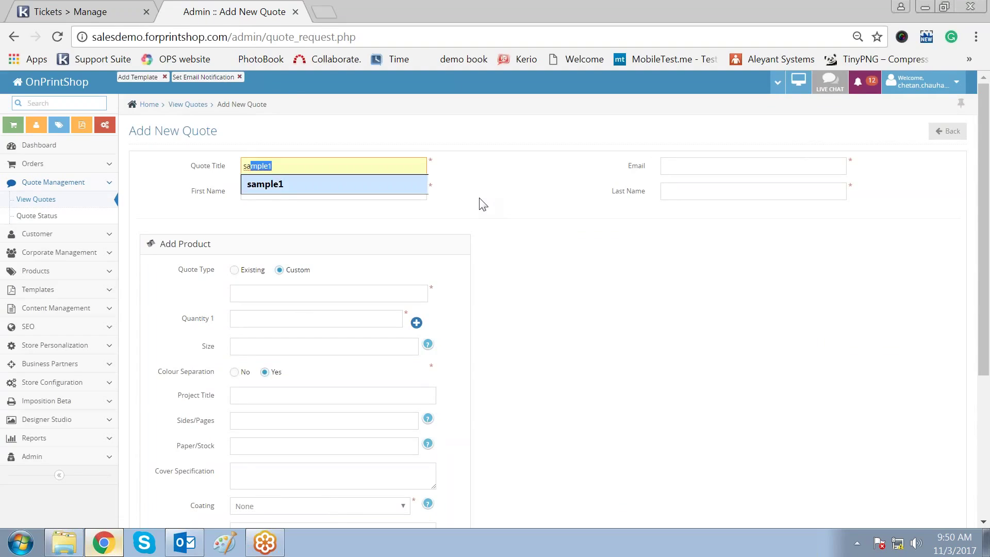
key(Return)
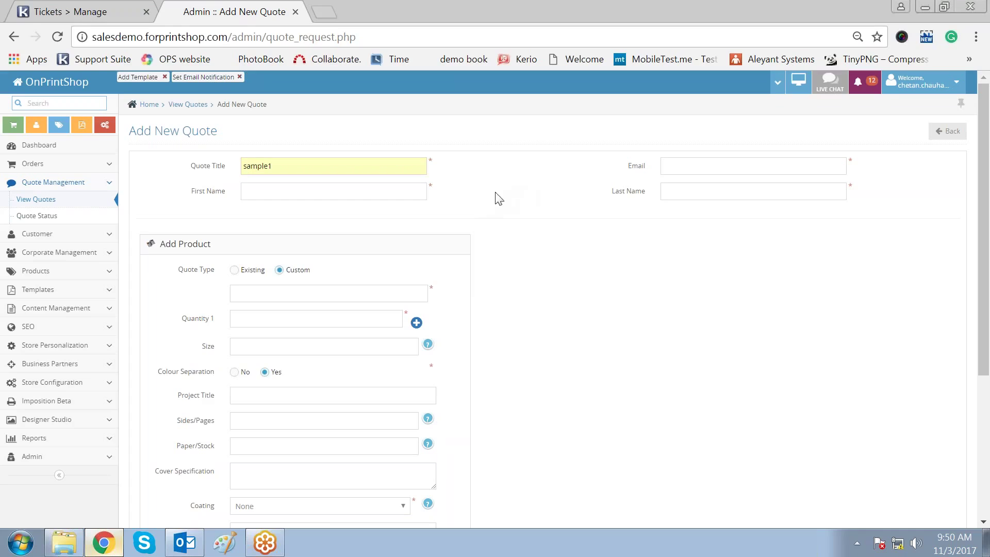
click(672, 169)
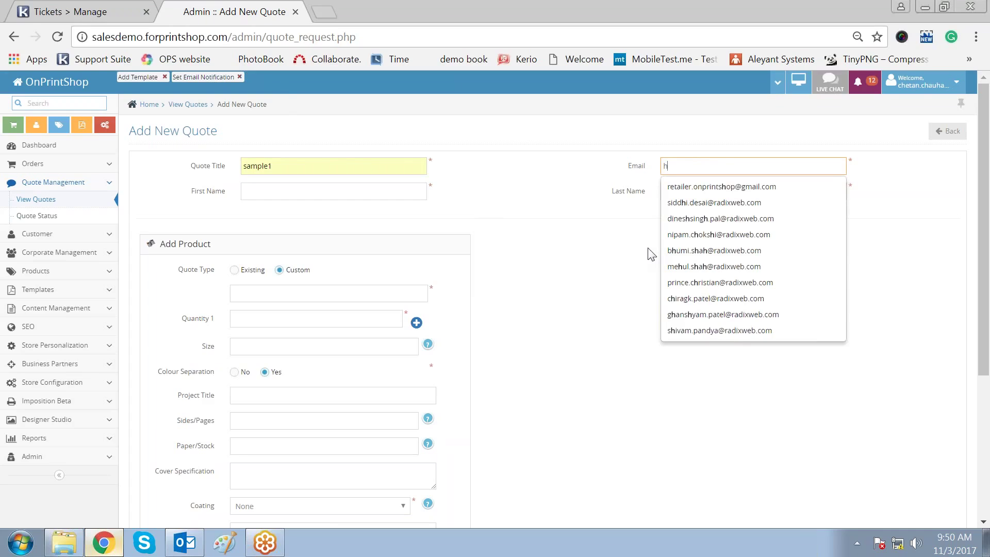
text(e)
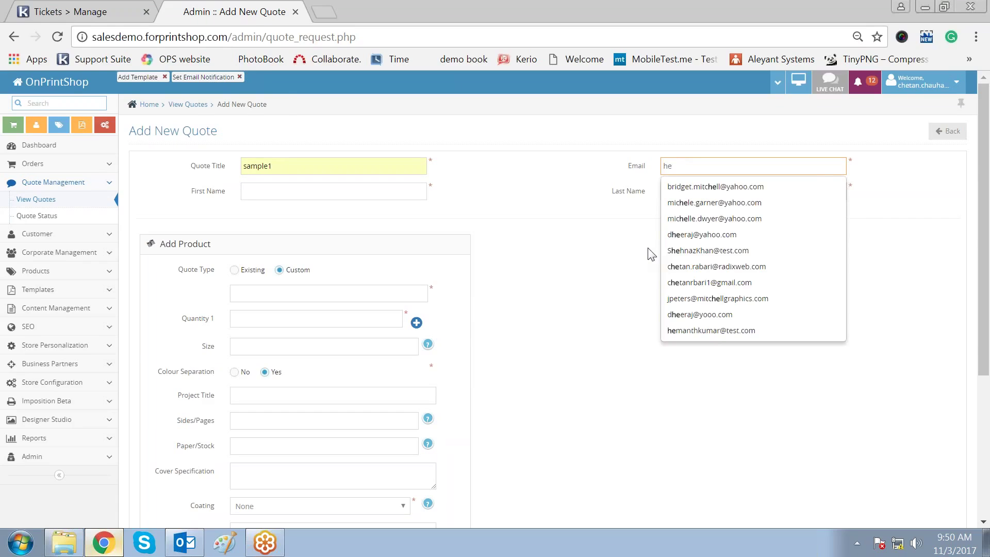
text(n)
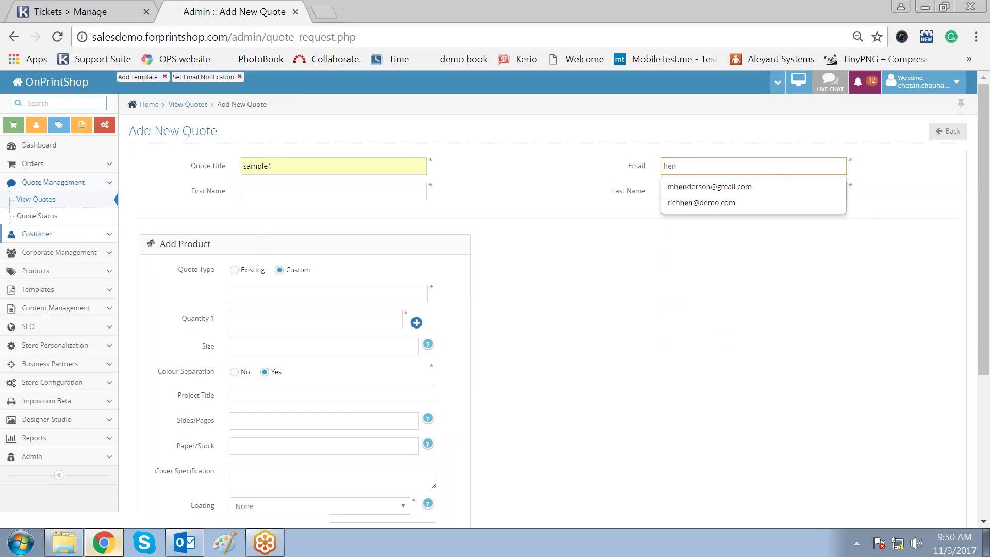
Open the Website Customers list in a separate tab and copy the email address of the fourth customer
click(88, 235)
middle_click(67, 219)
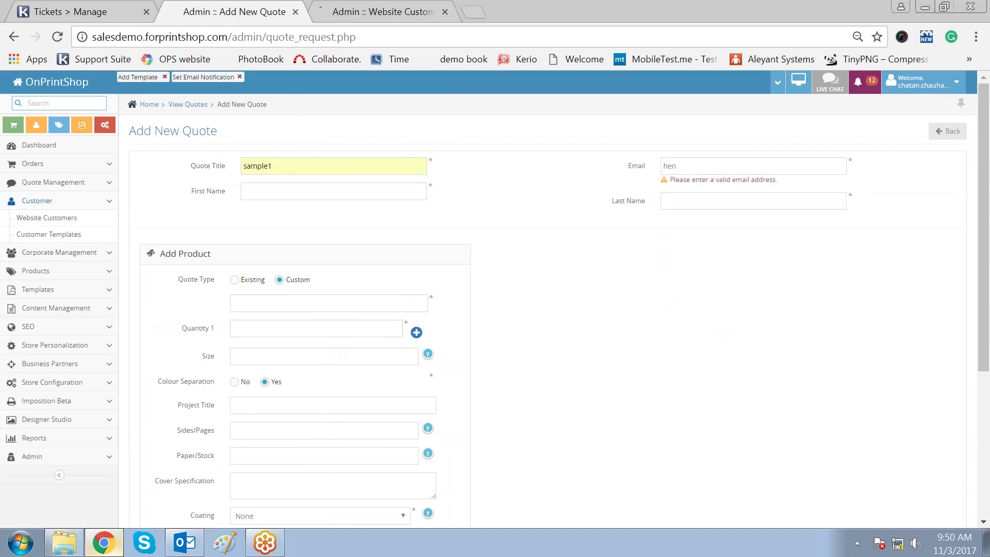
click(390, 13)
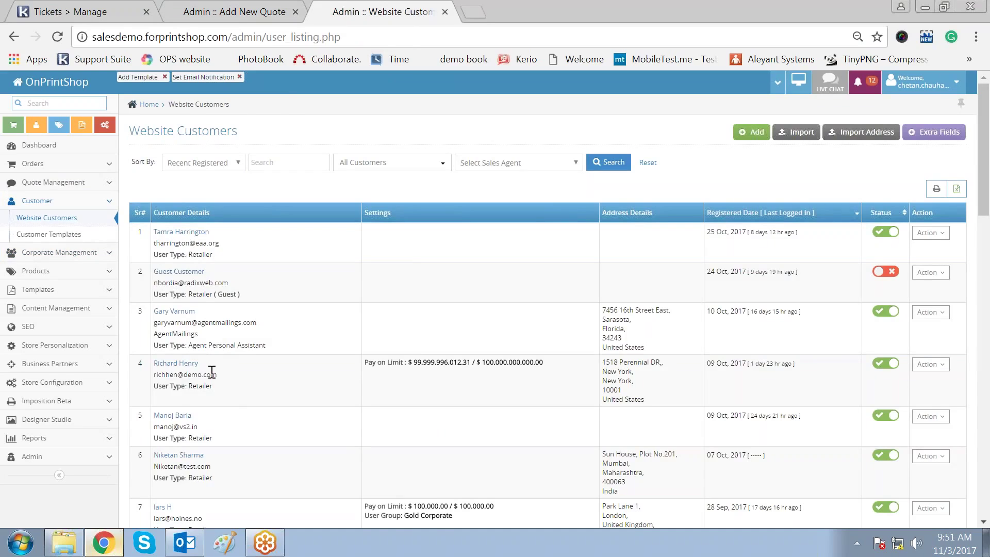
drag(217, 375, 153, 374)
key(ctrl+c)
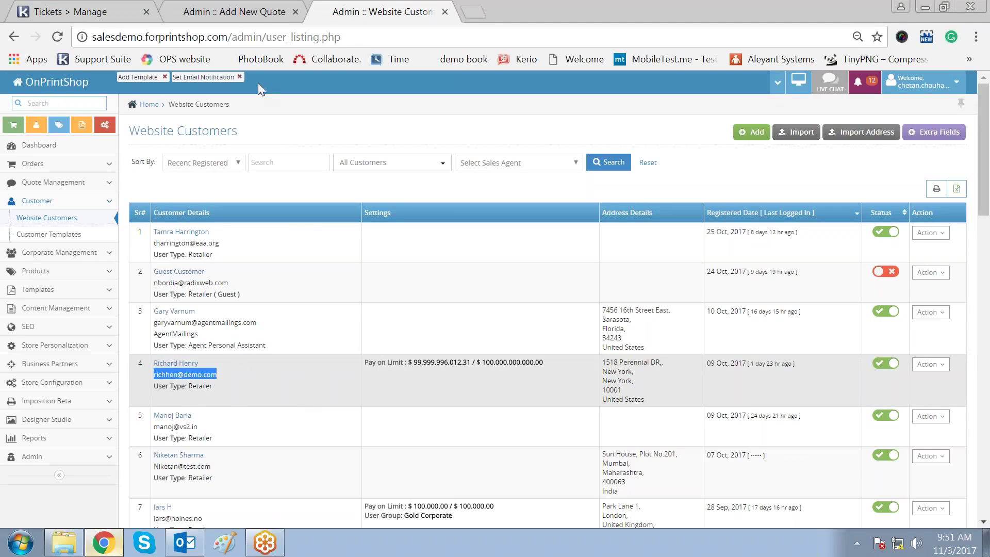
Return to the new quote and replace the partial Email entry with the copied customer email so the customer's name is filled in
click(261, 13)
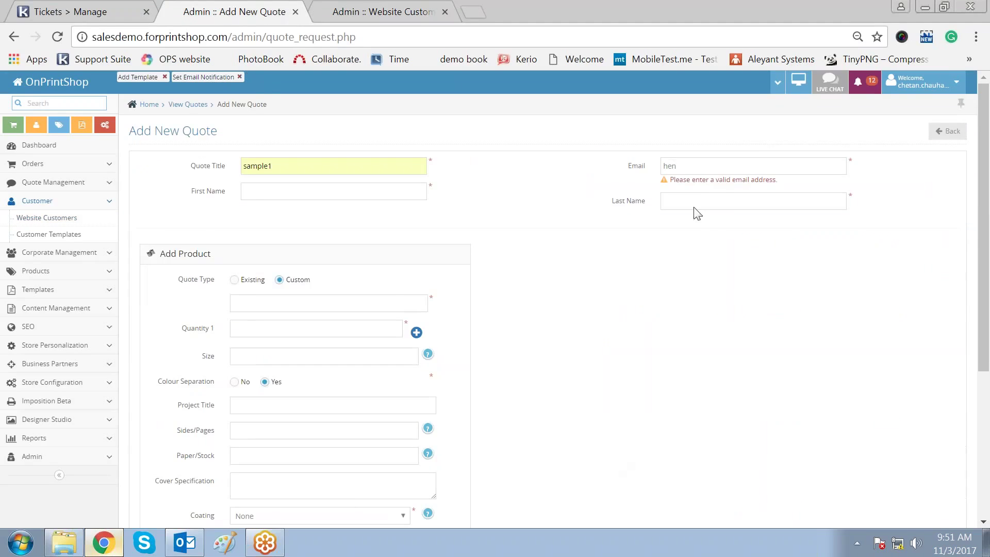
click(736, 163)
key(BackSpace)
key(BackSpace)
key(BackSpace)
key(ctrl+v)
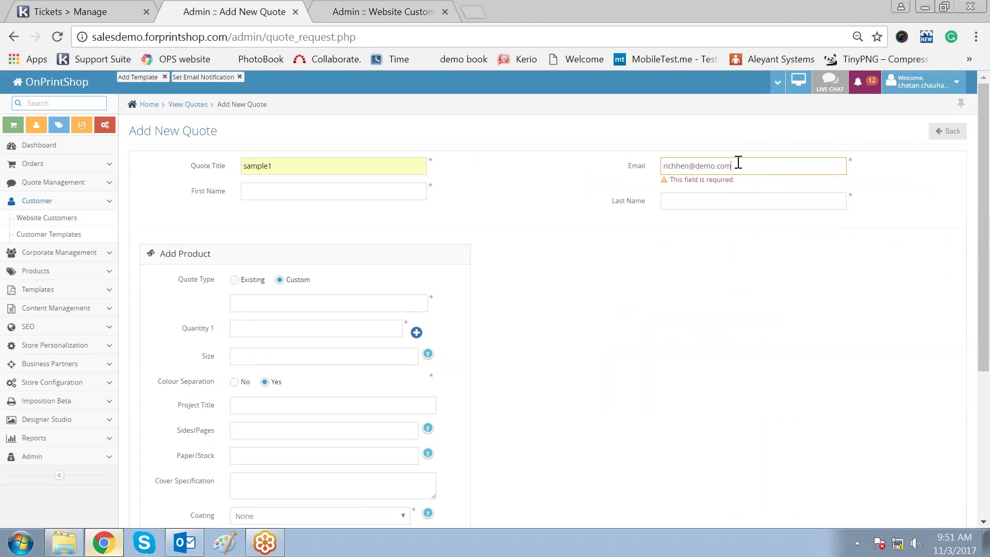
click(715, 275)
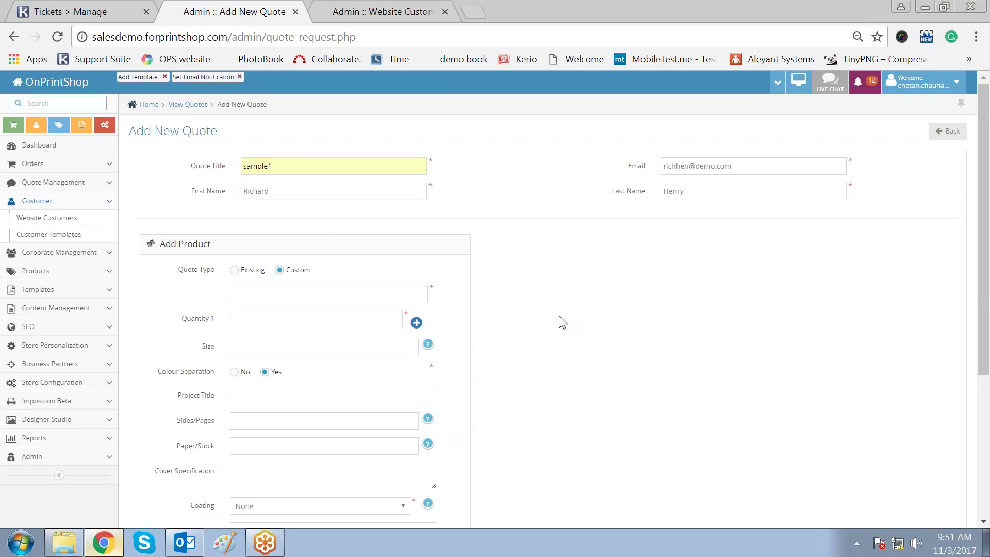
Set the quote type to Existing and choose Business Cards from the Business Cards category as the product
click(235, 270)
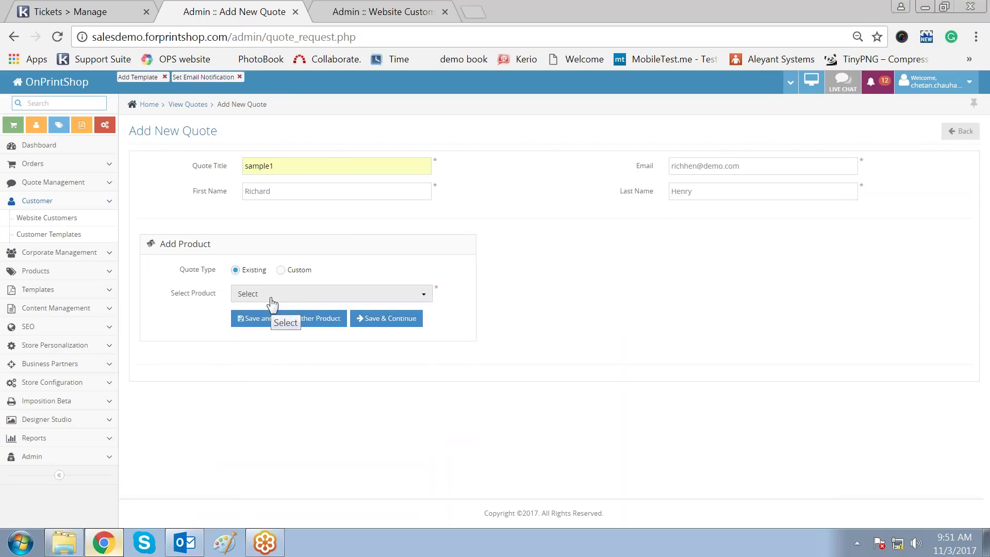
click(426, 294)
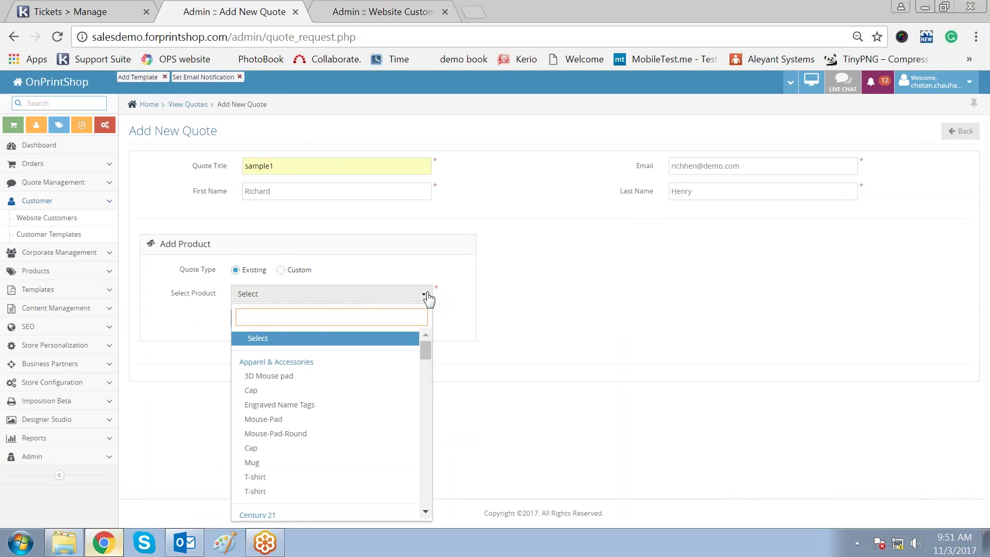
text(busines)
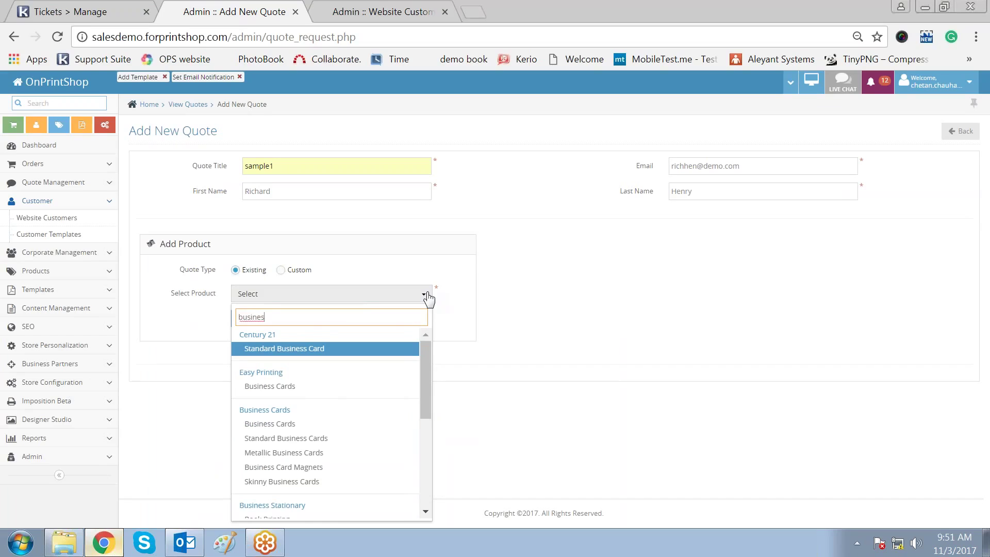
text(s)
click(320, 423)
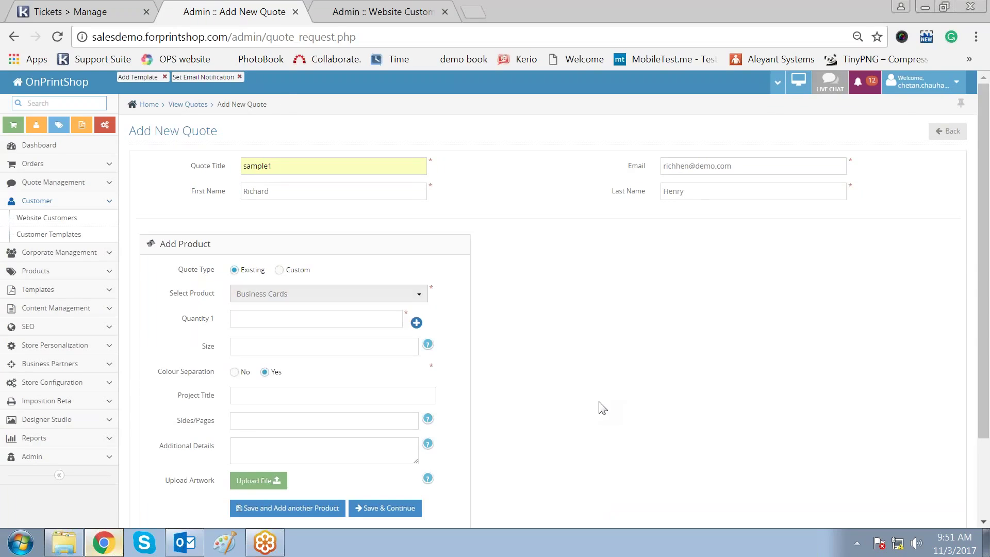
Set Quantity 1 to 5000 and the size to 2.3 x 4, and save the quote to continue
scroll(593, 372, down, 2)
click(316, 220)
text(5000)
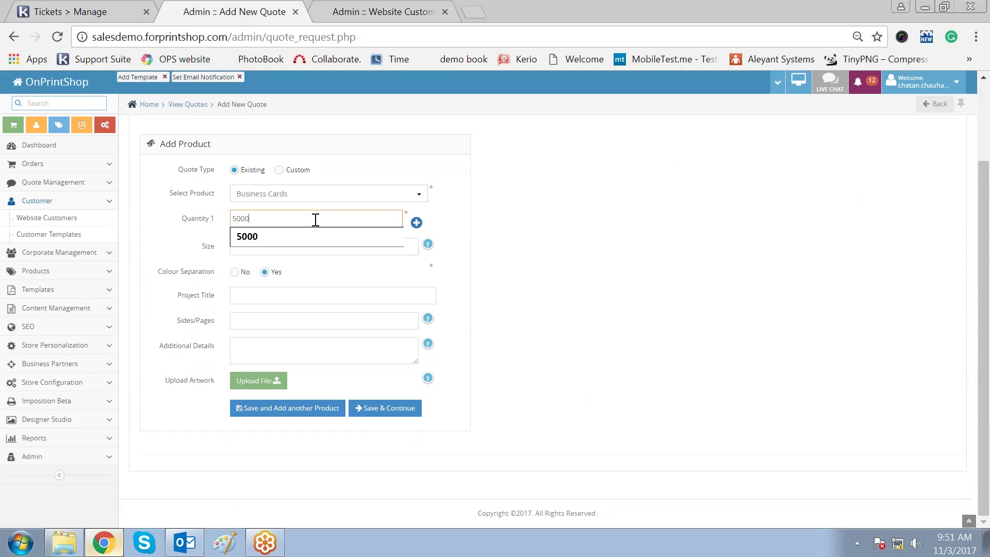
key(Down)
key(Return)
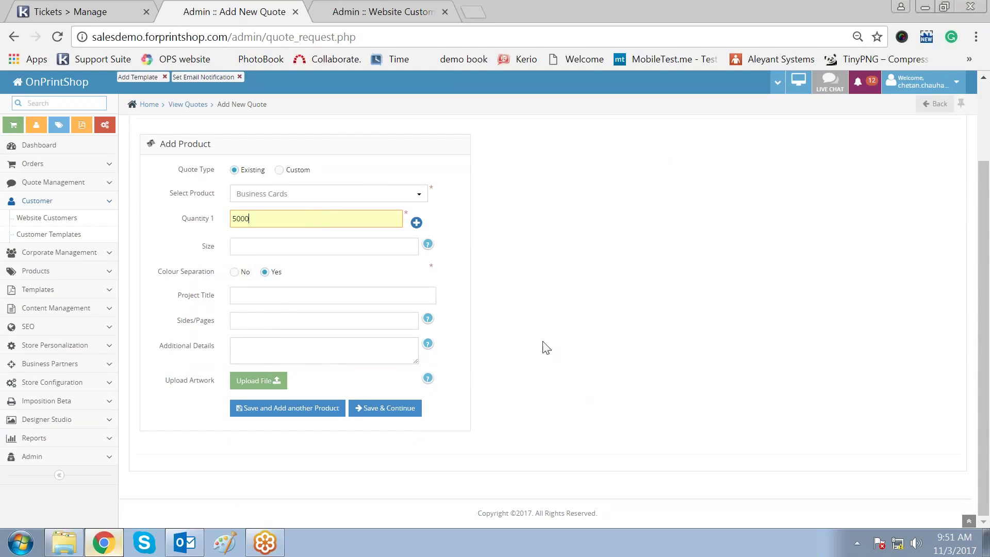
click(265, 248)
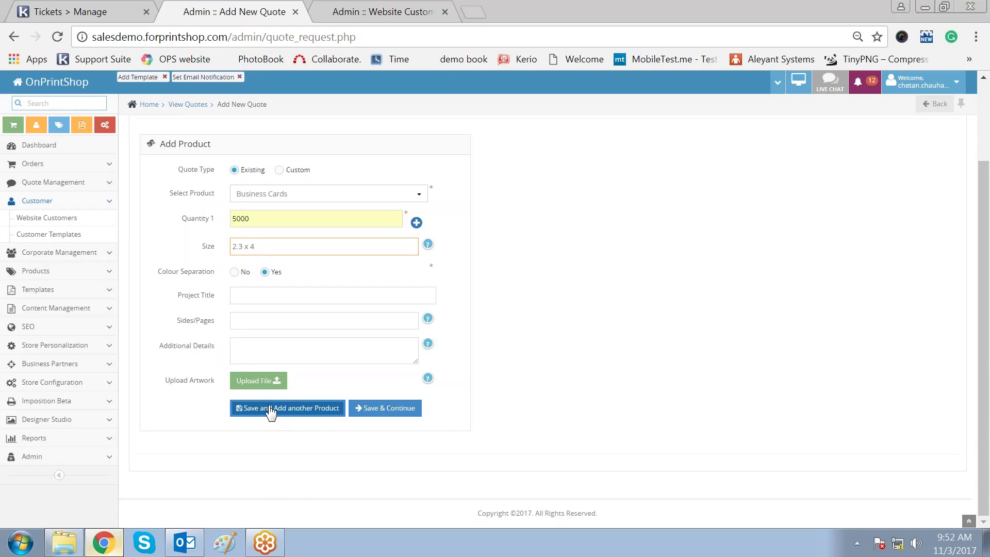
click(372, 436)
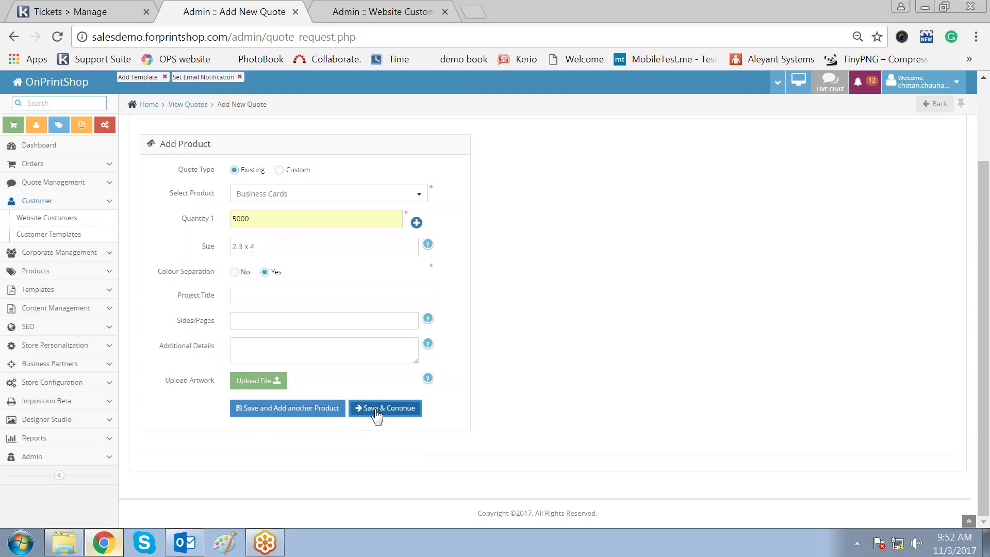
click(377, 413)
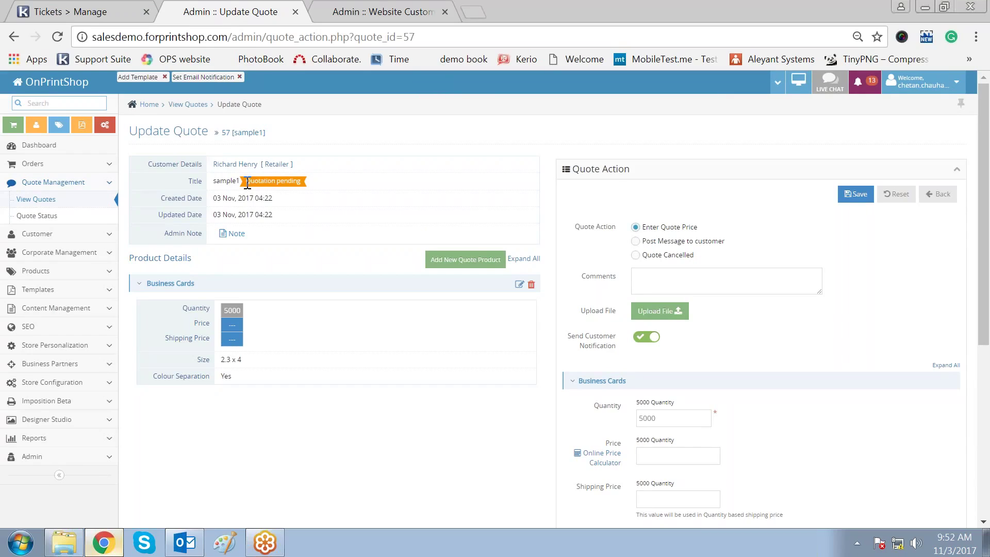
Check the status label beside the saved quote's title
triple_click(301, 184)
click(320, 264)
drag(248, 187, 308, 195)
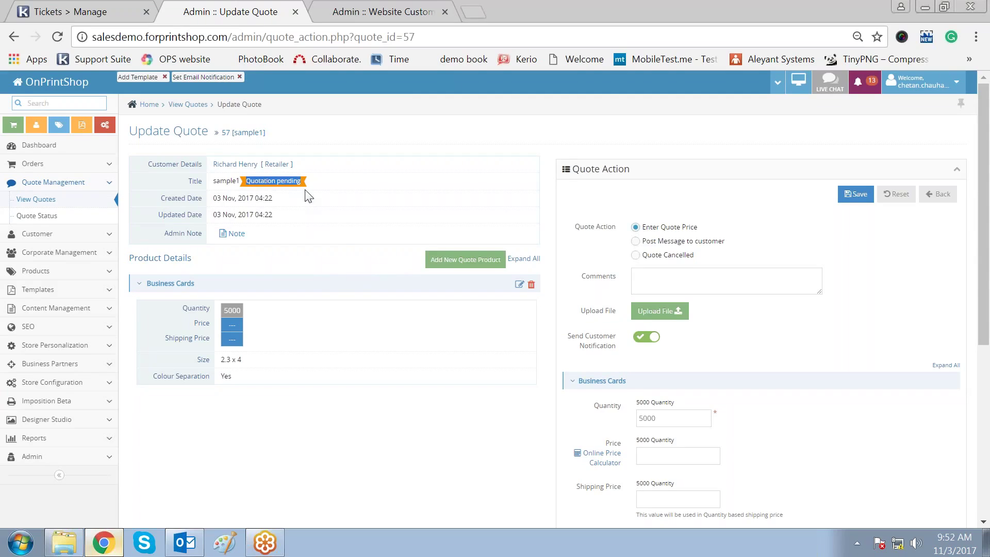
click(324, 259)
Enter a quote price of 500 for the 5000 Business Cards and save the quote action
scroll(829, 448, down, 3)
scroll(827, 449, up, 2)
scroll(614, 464, down, 5)
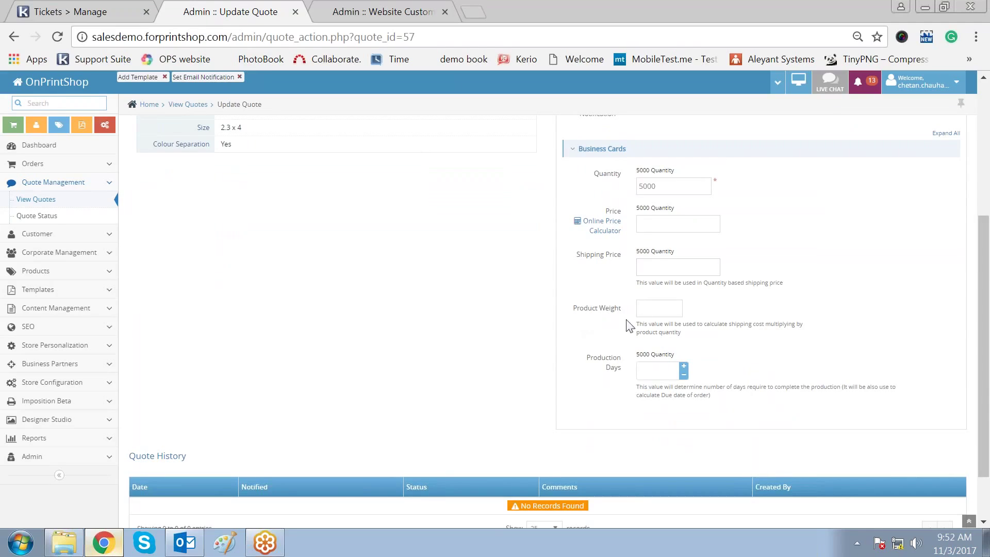
click(657, 227)
scroll(828, 204, up, 2)
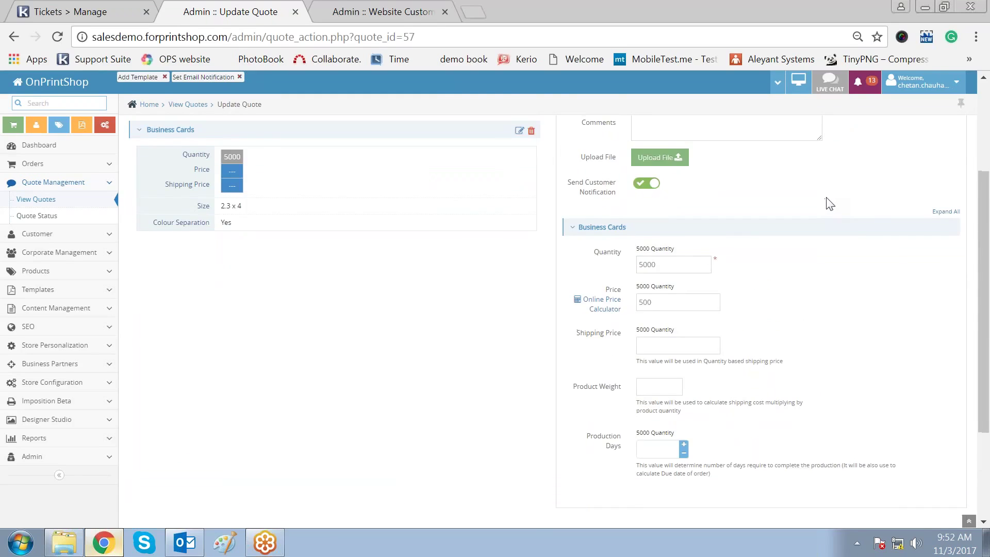
scroll(829, 204, up, 3)
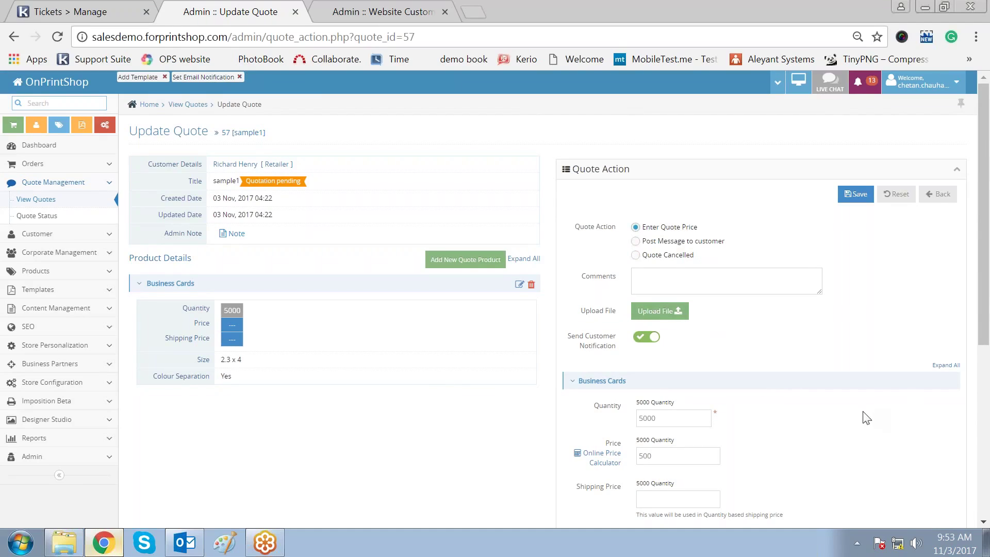
click(858, 195)
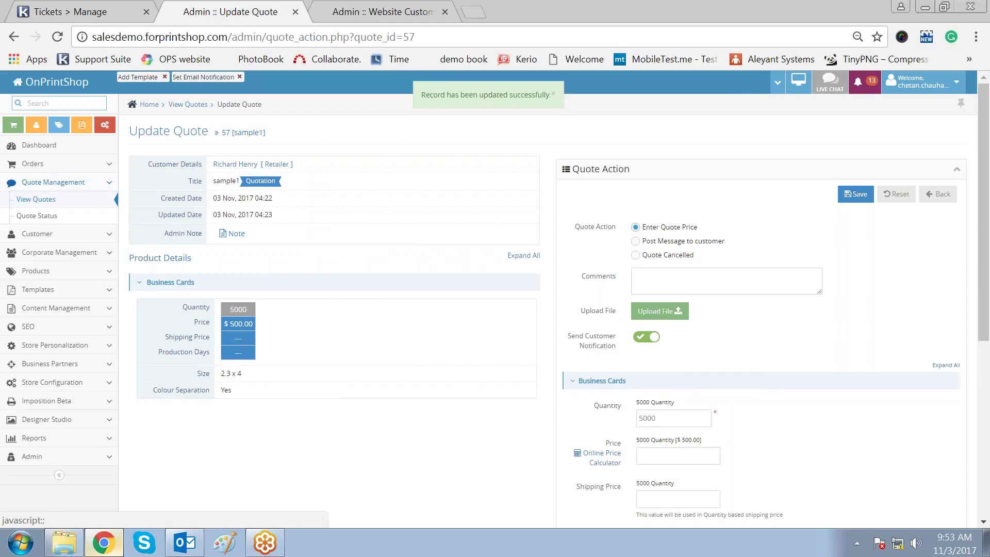
Check the quote's updated status, log in to the storefront as its customer and open the My Quote page
drag(245, 182, 267, 182)
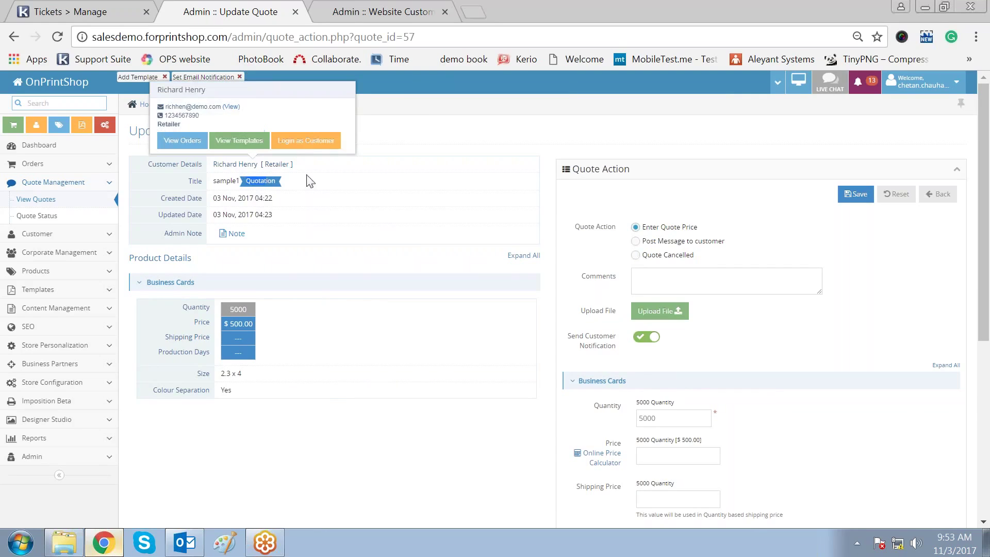
click(300, 141)
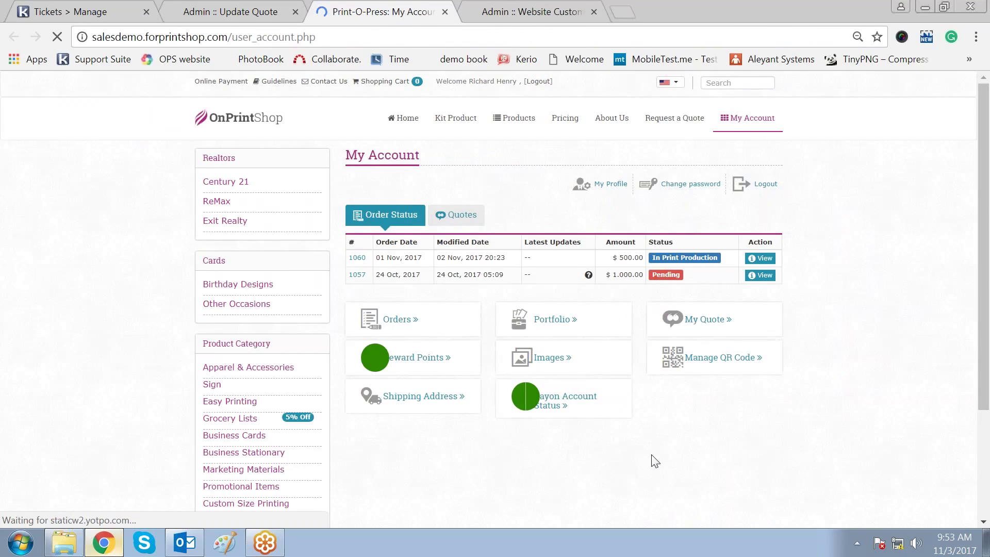
click(463, 220)
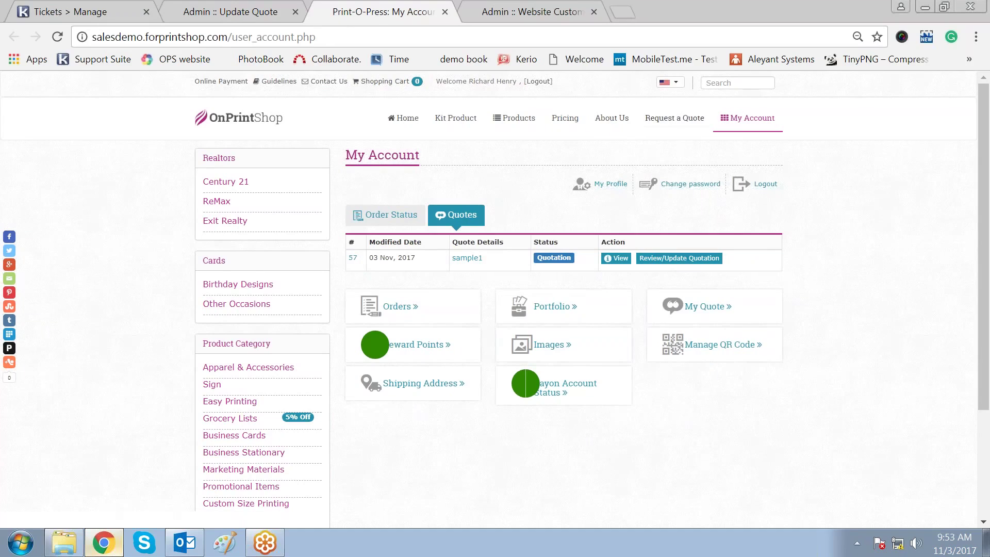
mouse_move(741, 125)
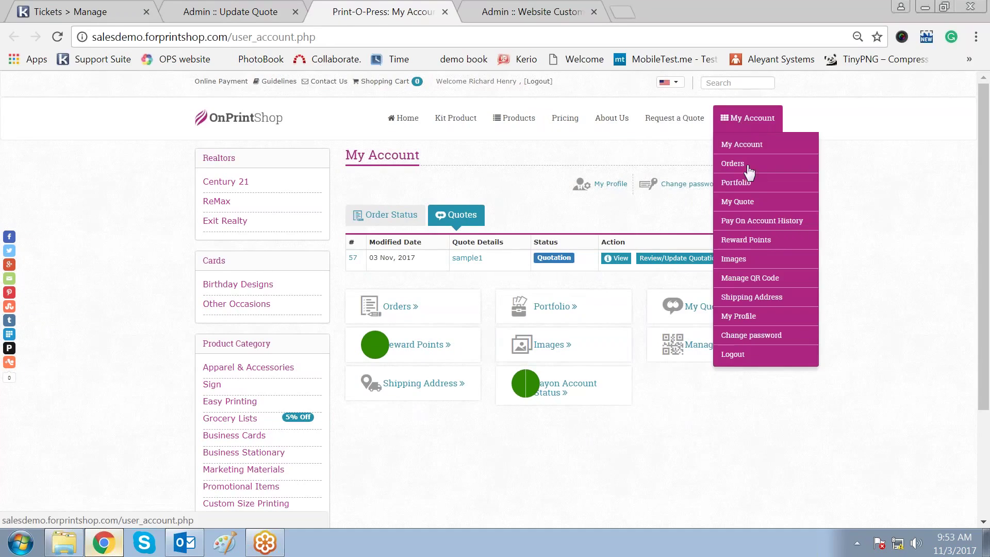
click(751, 206)
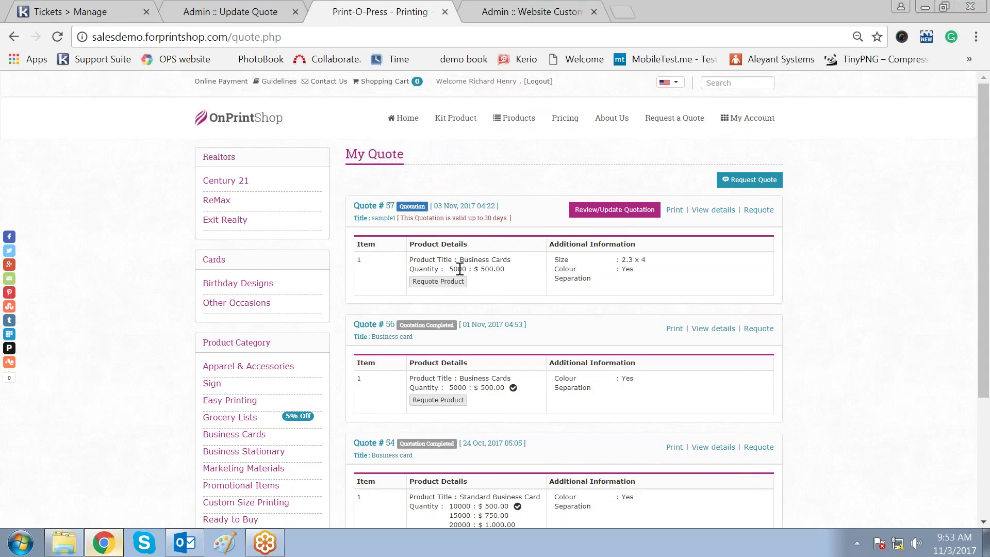
Review the product details and size of the sample1 quotation and approve the quote
drag(464, 261, 500, 260)
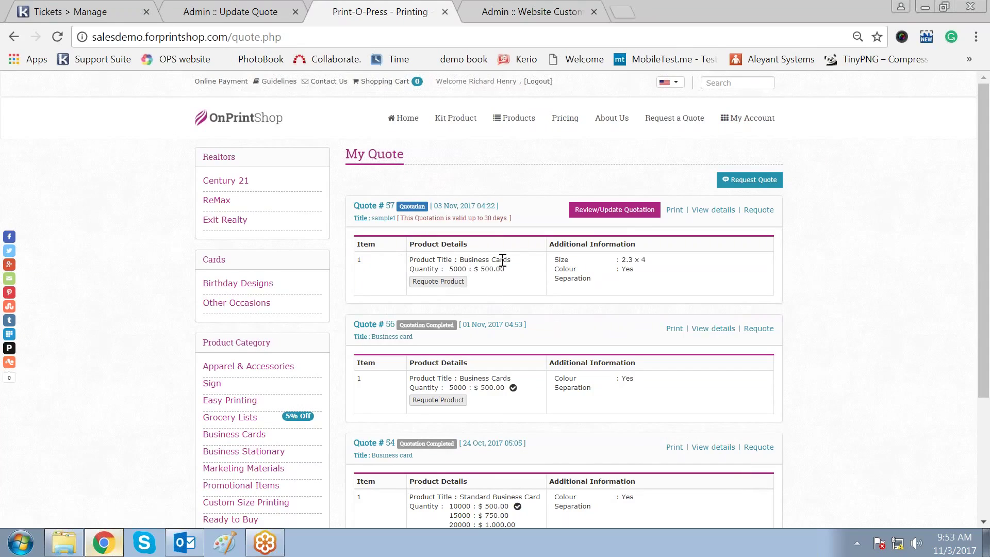
drag(623, 259, 582, 282)
click(571, 274)
click(621, 217)
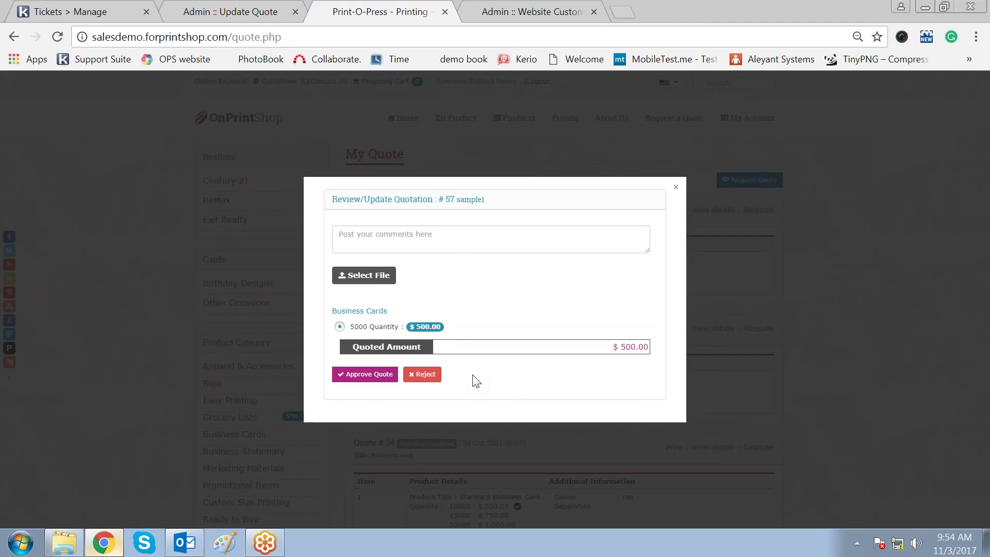
click(366, 376)
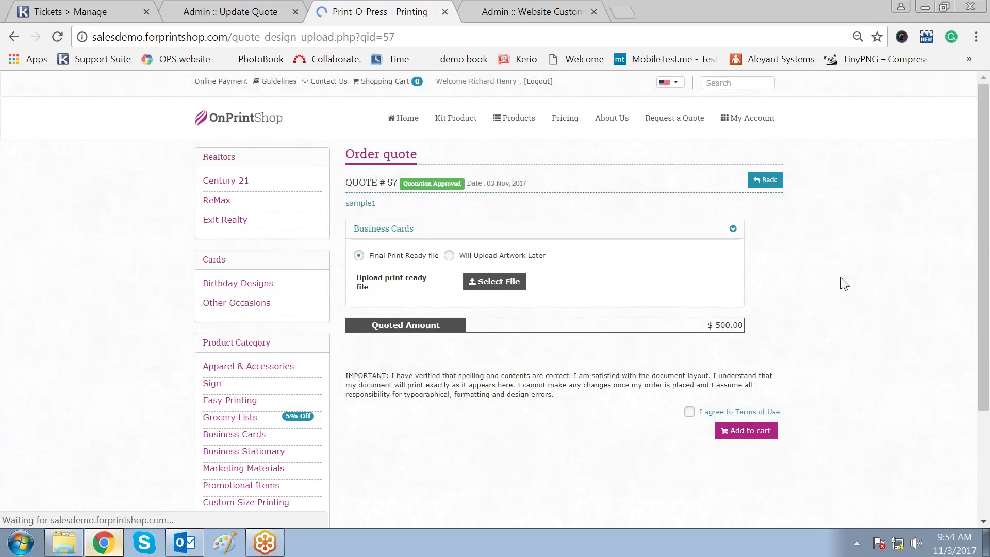
Choose to upload the Business Cards artwork later, agree to the Terms of Use and add the approved quote to the cart
click(449, 255)
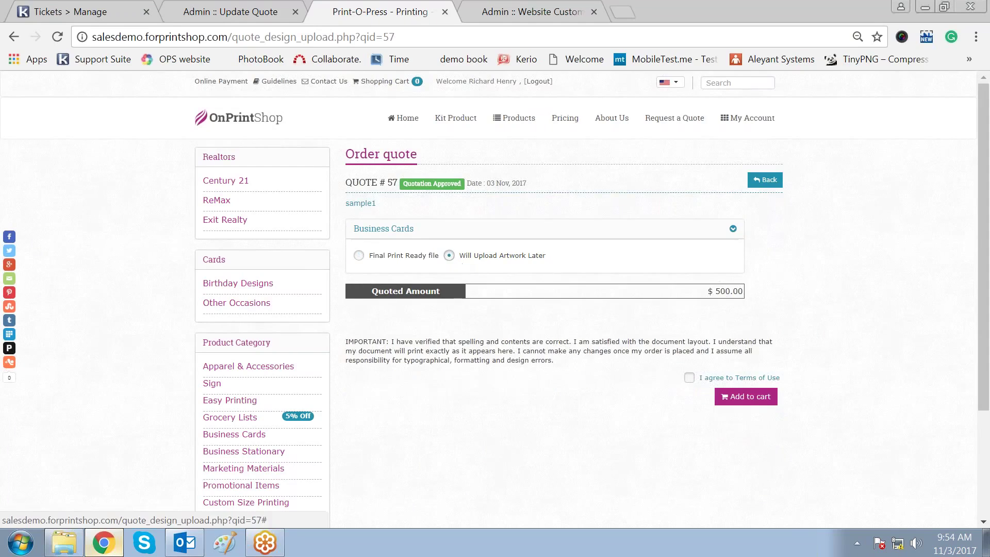
click(689, 379)
click(736, 400)
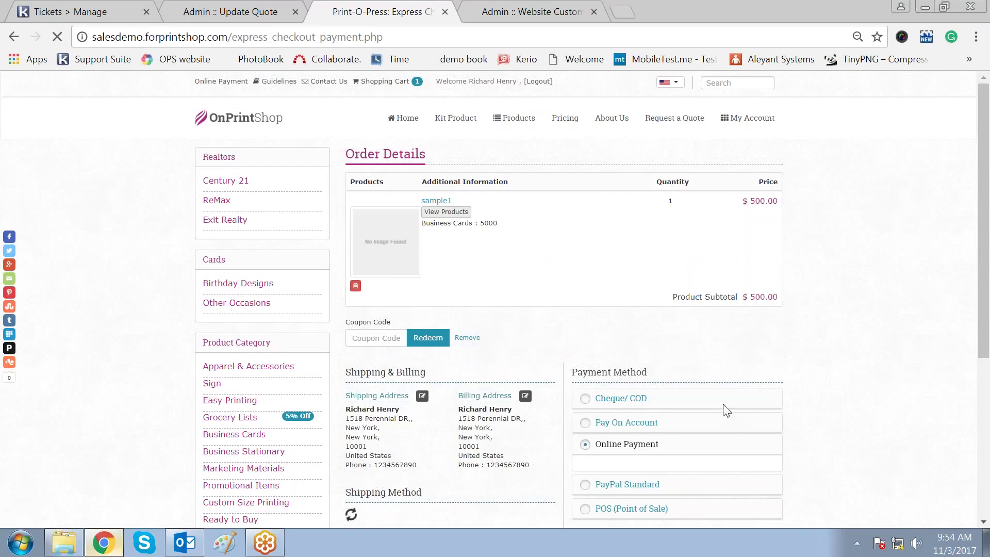
Check out with Pay On Account as the payment method and quantity-based Ground shipping, and place the order
click(585, 426)
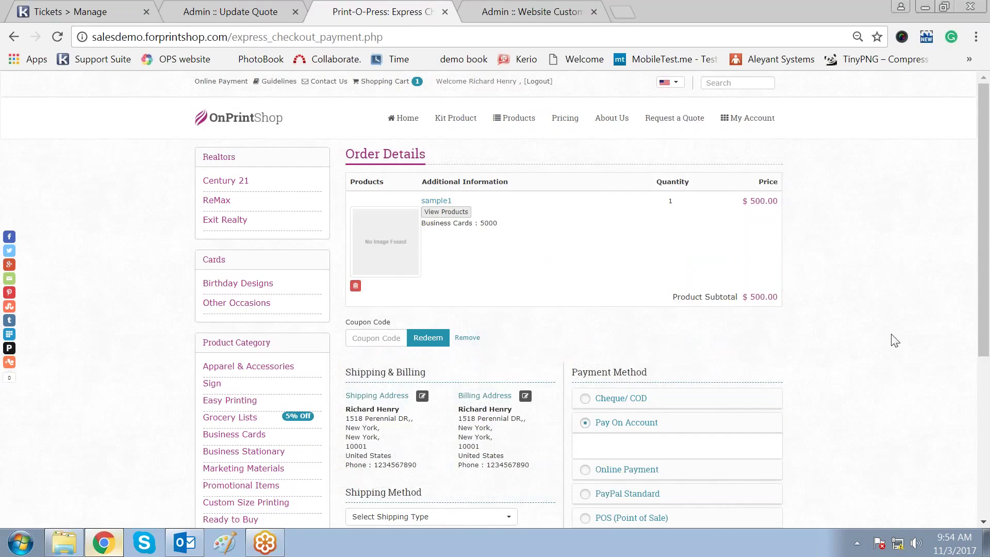
scroll(893, 338, down, 3)
click(409, 363)
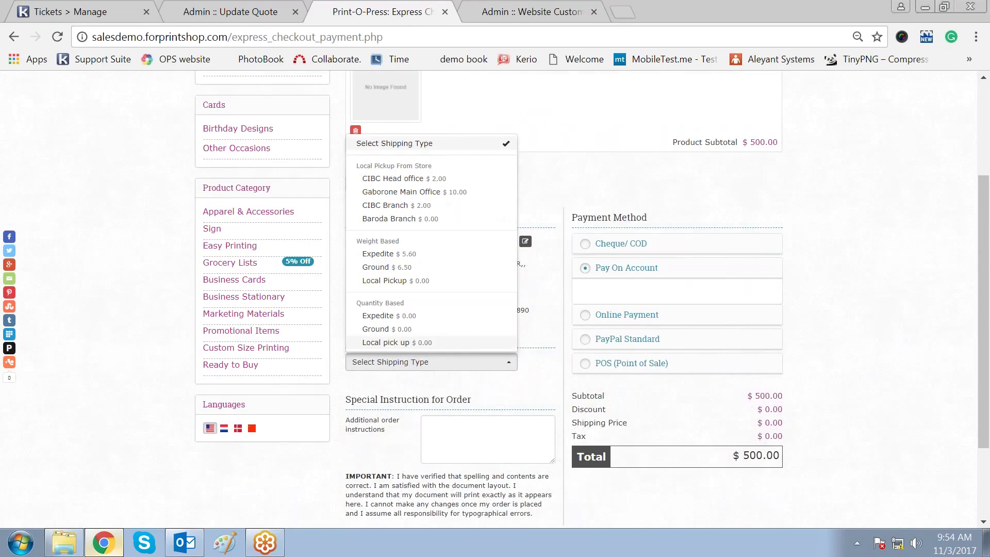
click(394, 329)
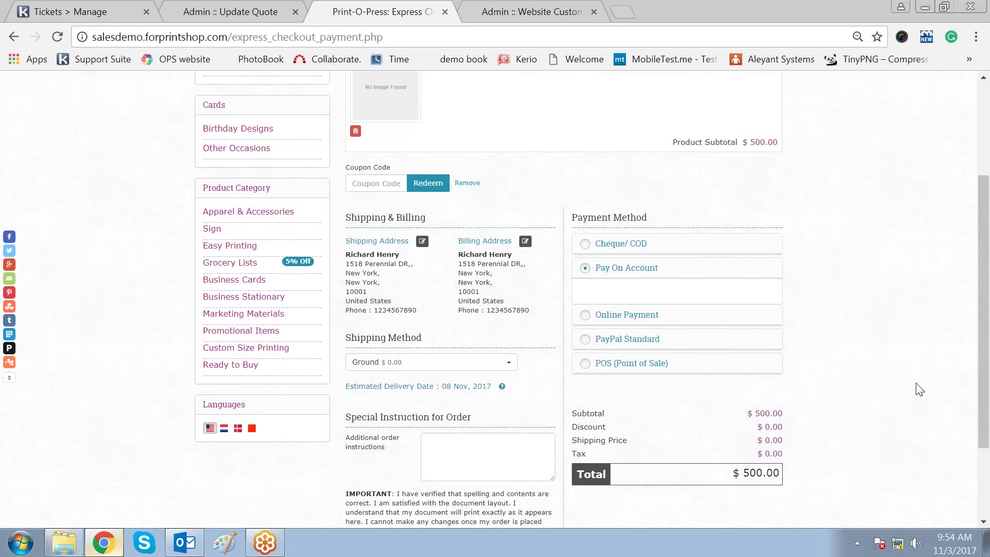
scroll(913, 388, down, 3)
click(758, 450)
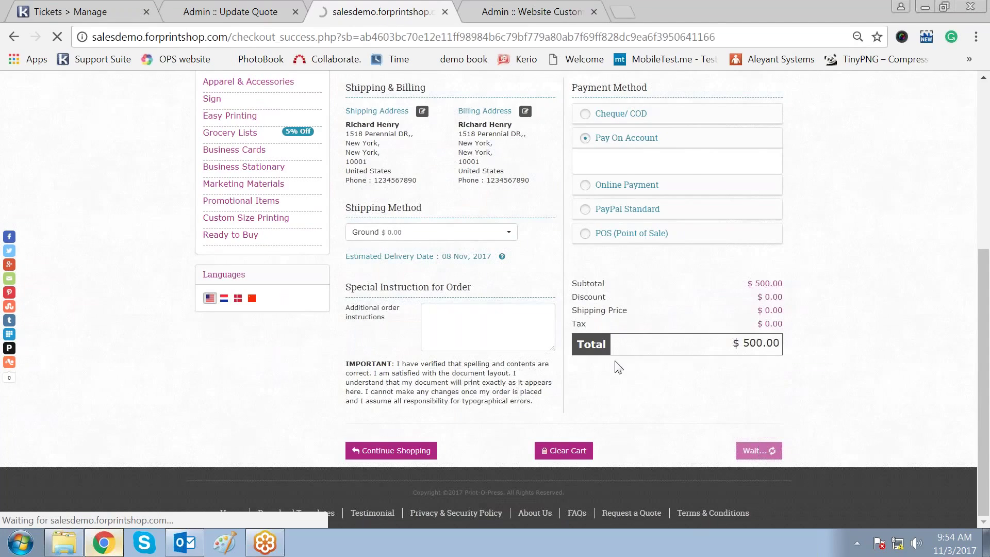
Return to the admin, open the list of orders and examine the icons on the newly placed order
click(242, 12)
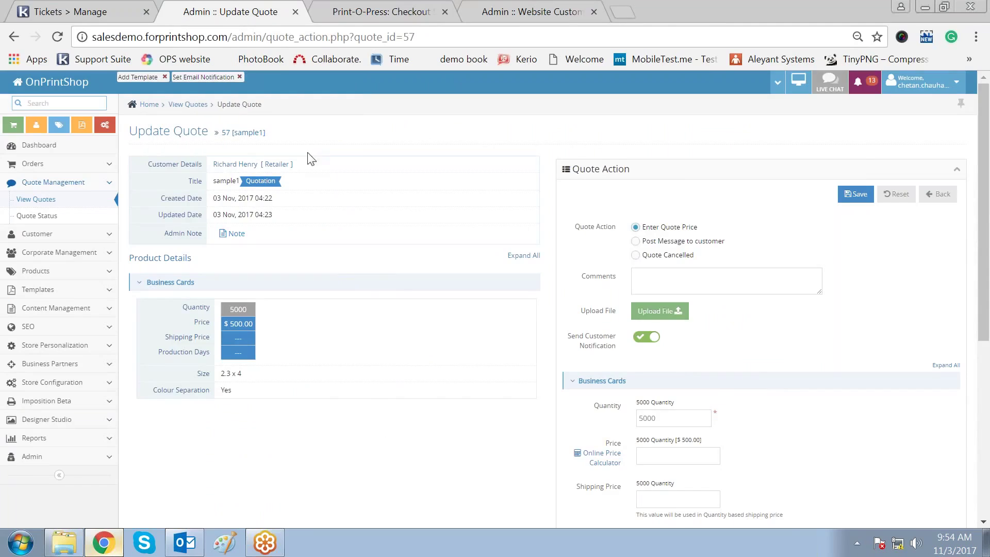
click(77, 165)
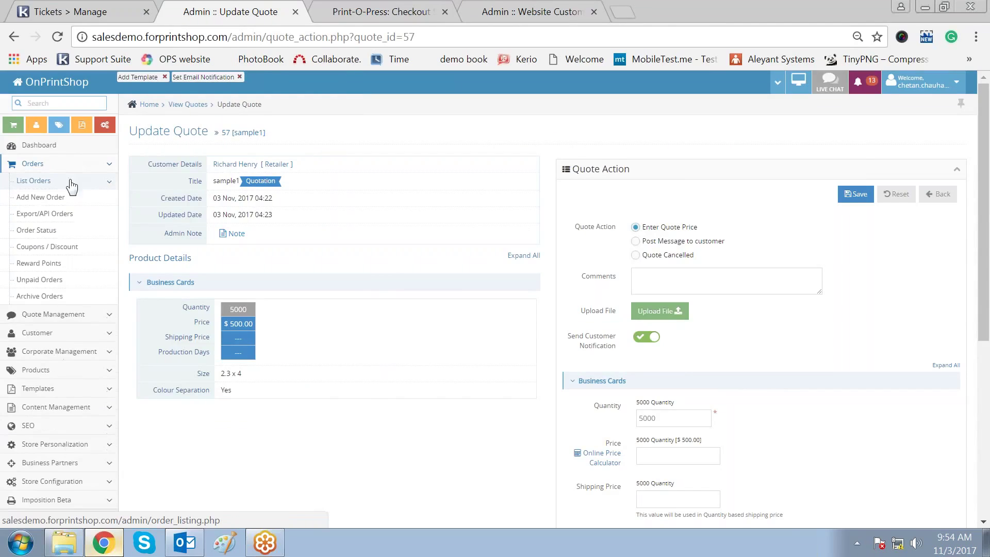
click(107, 184)
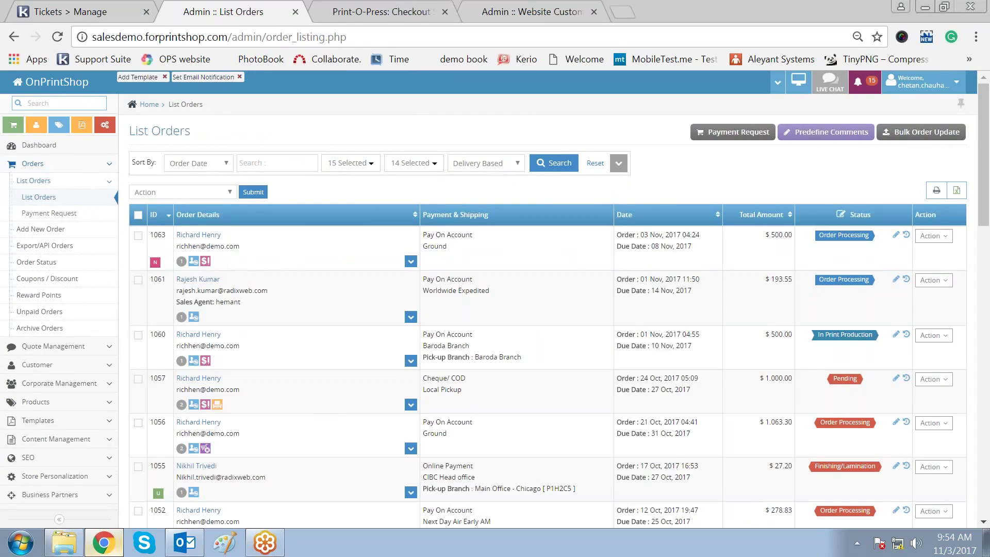
click(207, 263)
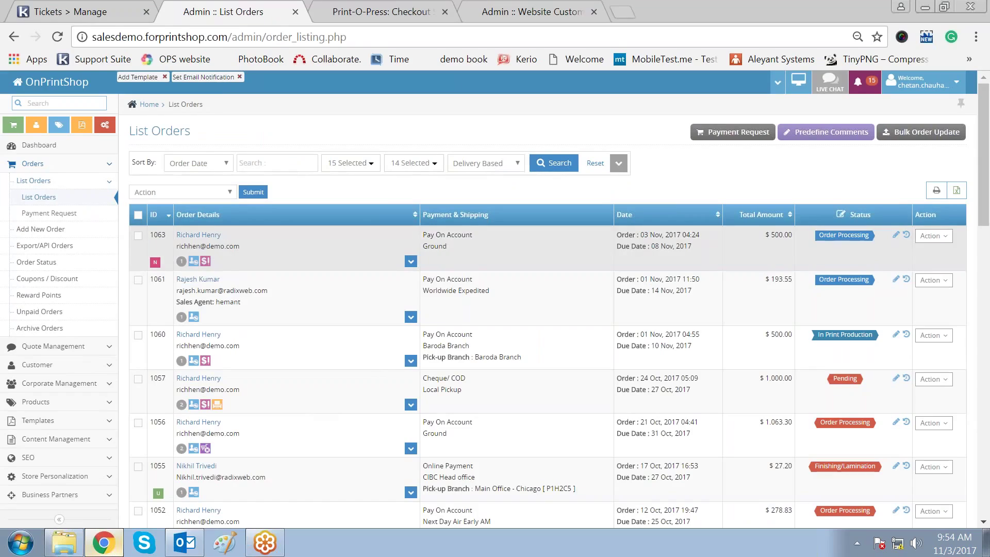